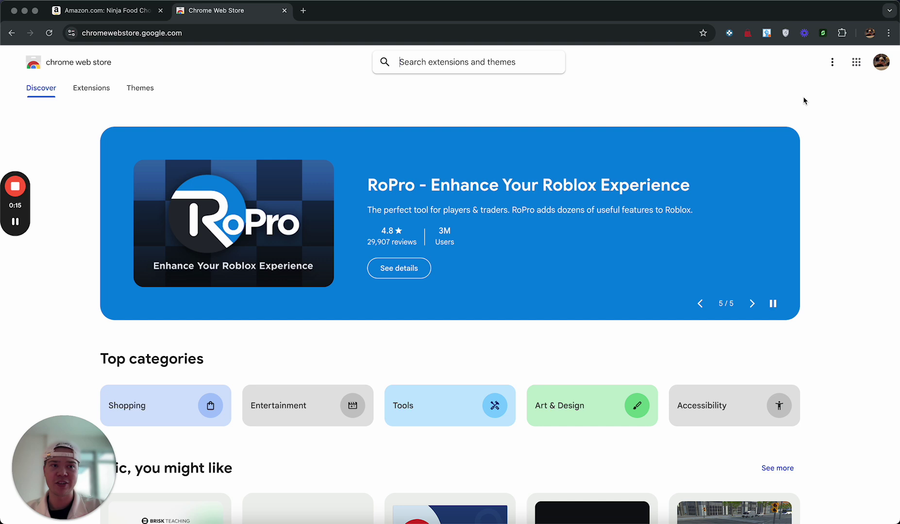
# Step: Remove the Scan Profit extension through its toolbar menu and confirm the removal
pyautogui.rightClick(823, 33)
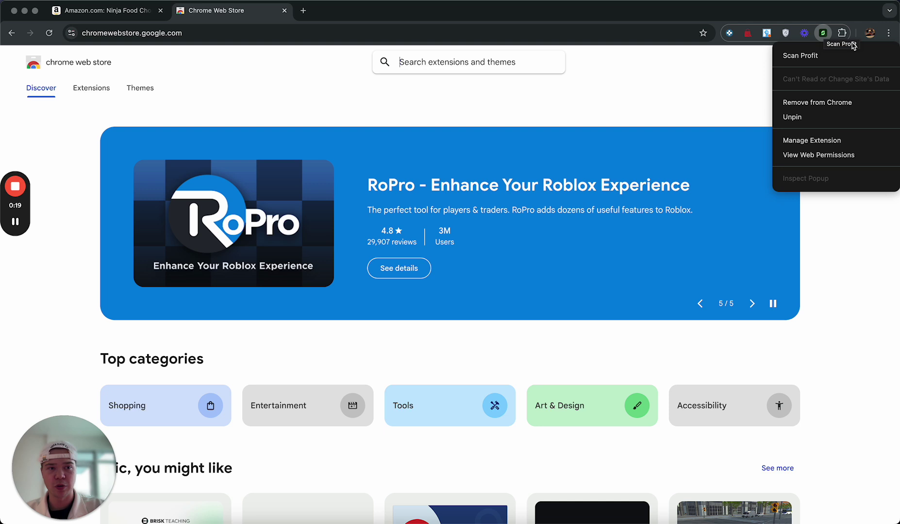
pyautogui.click(789, 102)
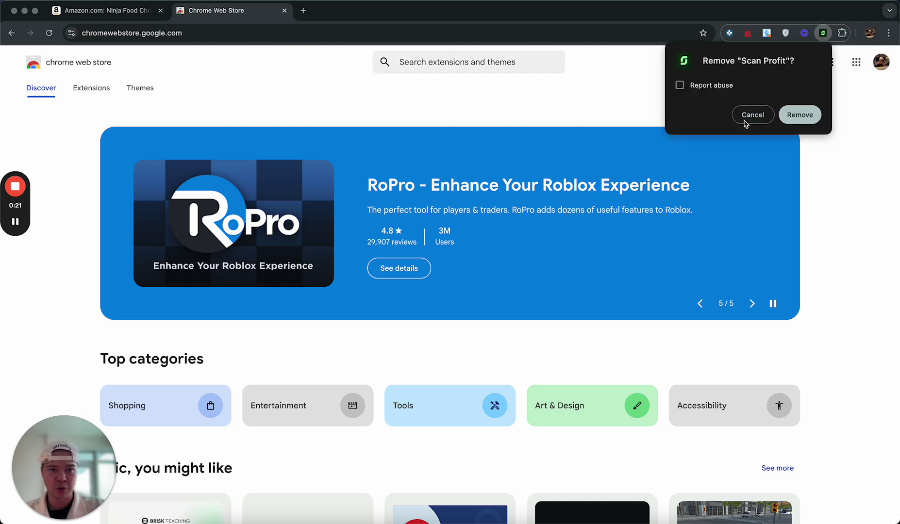
pyautogui.click(799, 116)
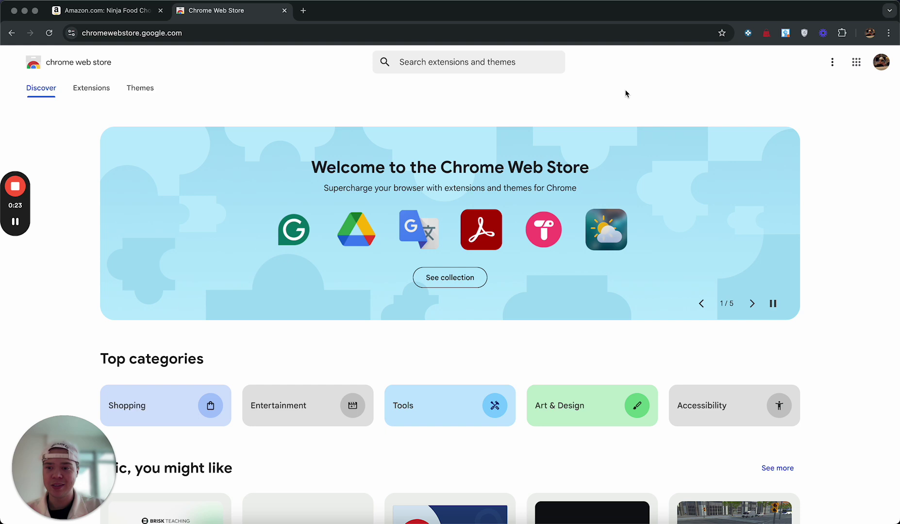
# Step: Search the Web Store for 'scan profit' and scroll down to the Scan Profit listing
pyautogui.click(441, 65)
pyautogui.write('scan pr')
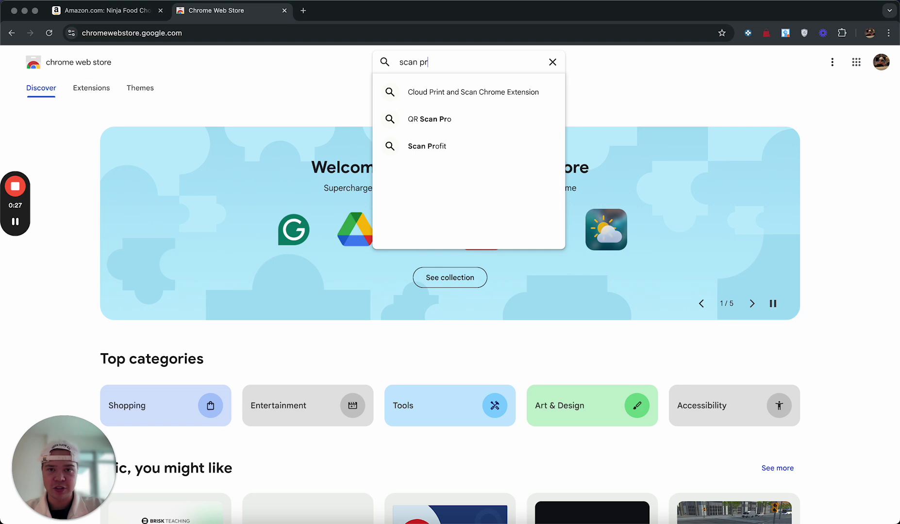
pyautogui.write('of')
pyautogui.press('BackSpace')
pyautogui.write('ofit')
pyautogui.press('Return')
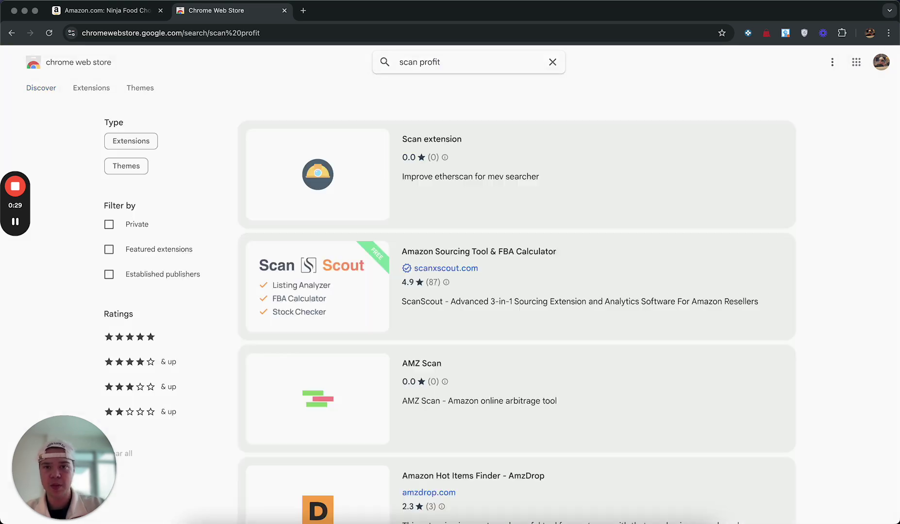
pyautogui.scroll(-13, 516, 282)
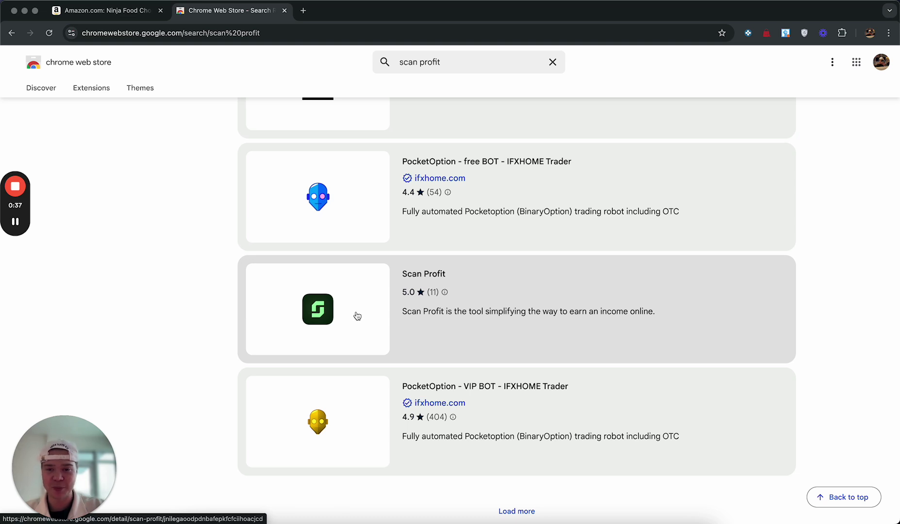
# Step: Add Scan Profit to Chrome from its store page, then return to the Amazon tab
pyautogui.click(357, 316)
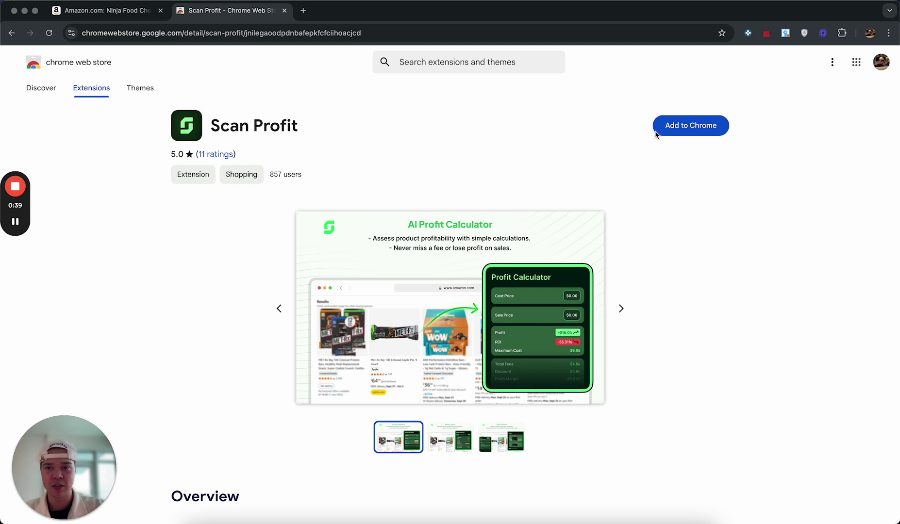
pyautogui.click(694, 131)
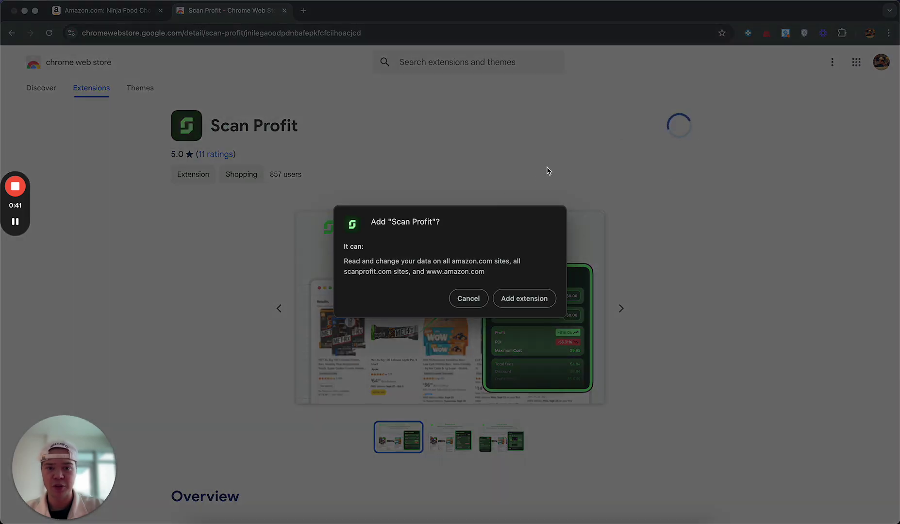
pyautogui.click(526, 300)
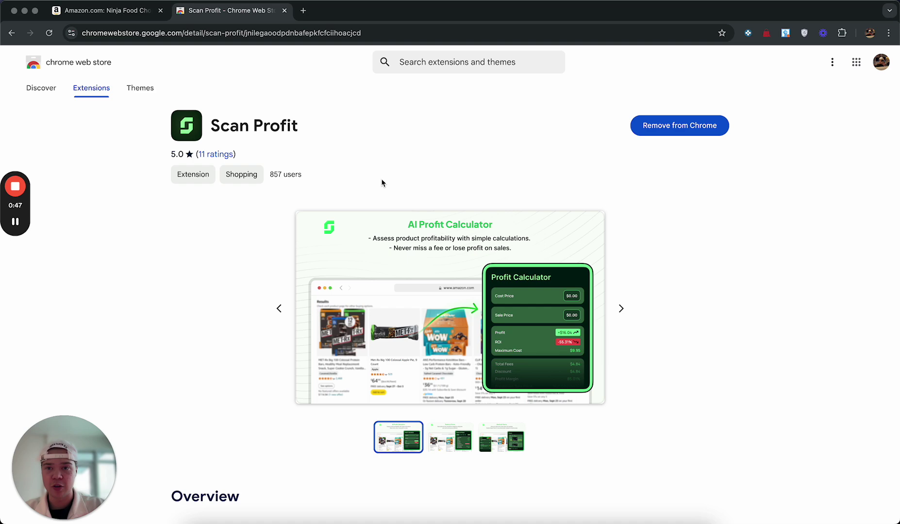
pyautogui.click(104, 11)
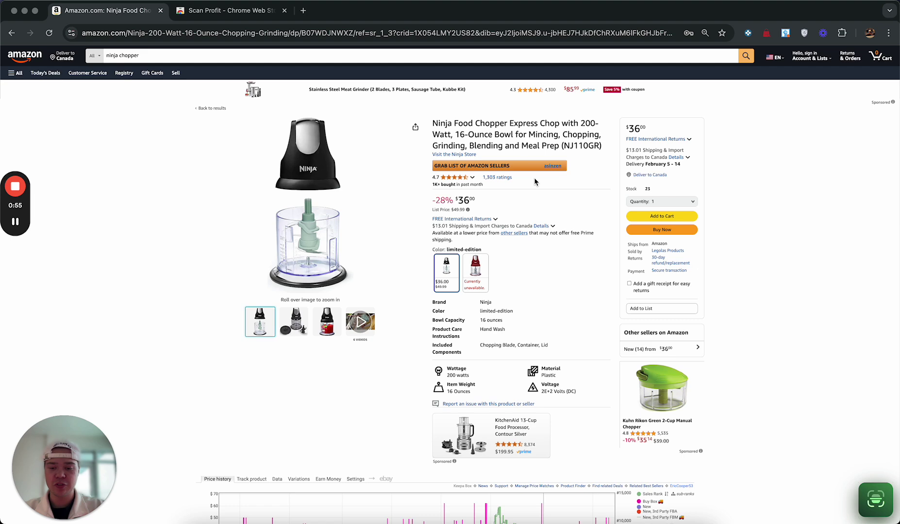
# Step: Reload the Ninja Food Chopper page and pin Scan Profit in the Extensions menu
pyautogui.click(49, 33)
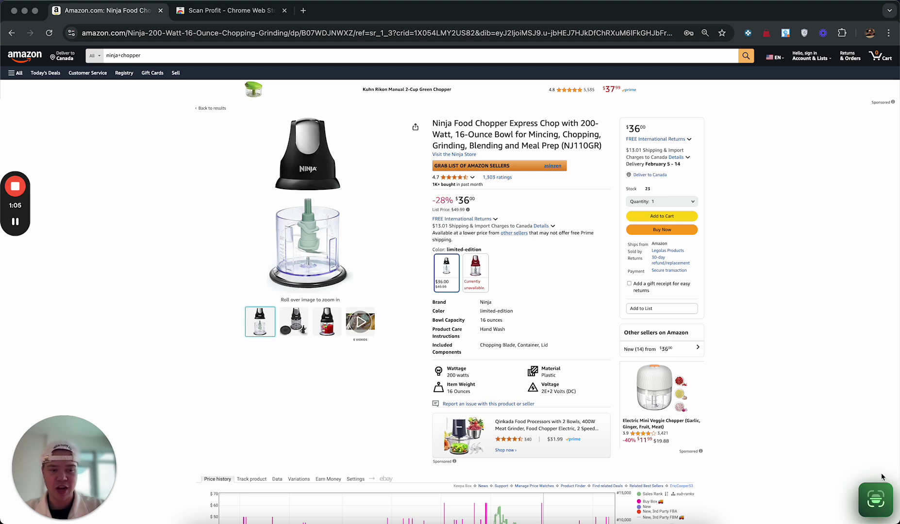
pyautogui.click(842, 33)
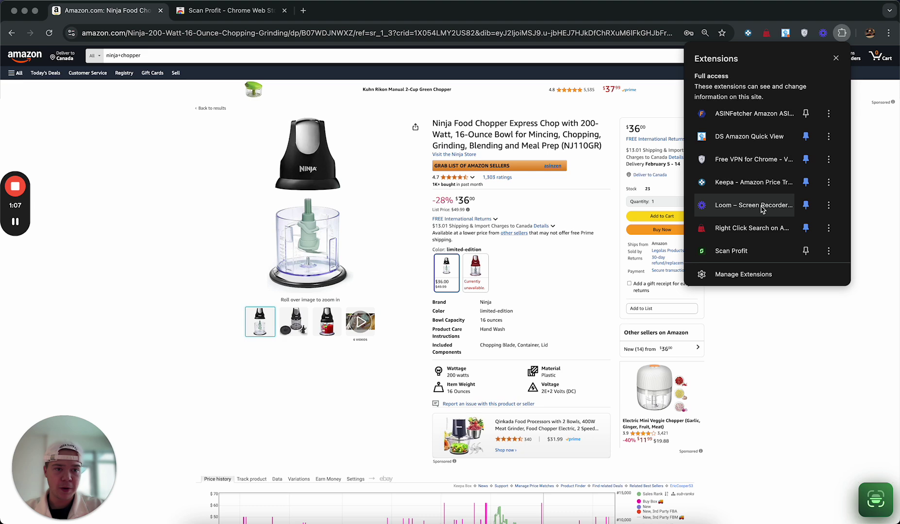
pyautogui.click(806, 251)
pyautogui.click(869, 203)
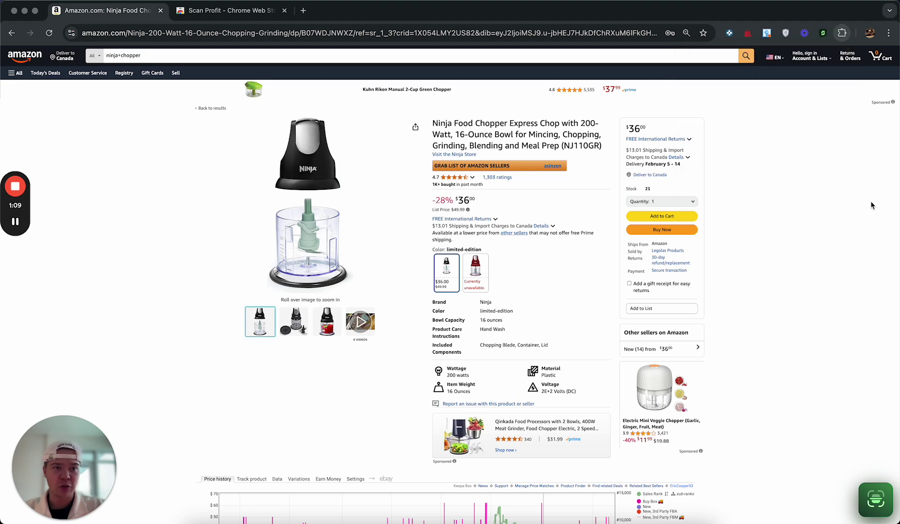
# Step: Open the Scan Profit side panel and follow Create Account to the 7-day trial sign-up
pyautogui.click(823, 33)
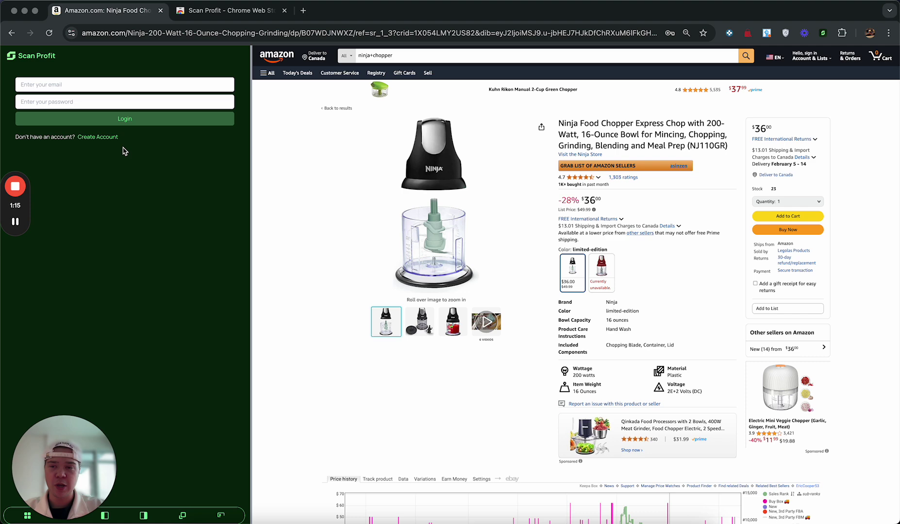
pyautogui.click(99, 137)
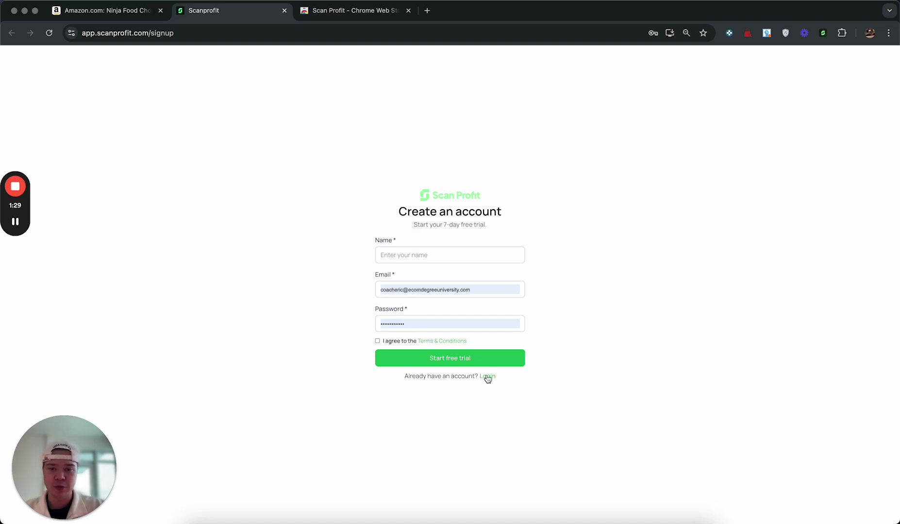
# Step: Close the sign-up tab and log into Scan Profit using Chrome's saved email and password
pyautogui.click(97, 15)
pyautogui.click(285, 11)
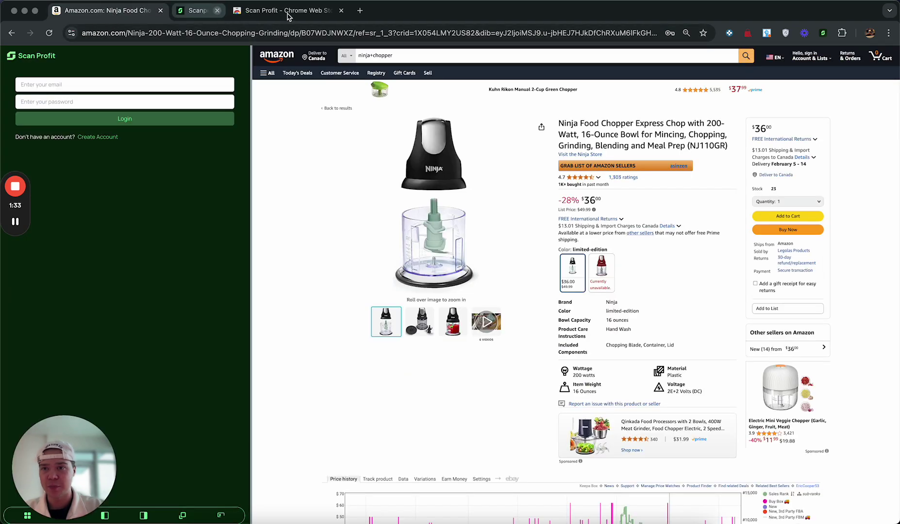
pyautogui.click(104, 86)
pyautogui.click(110, 104)
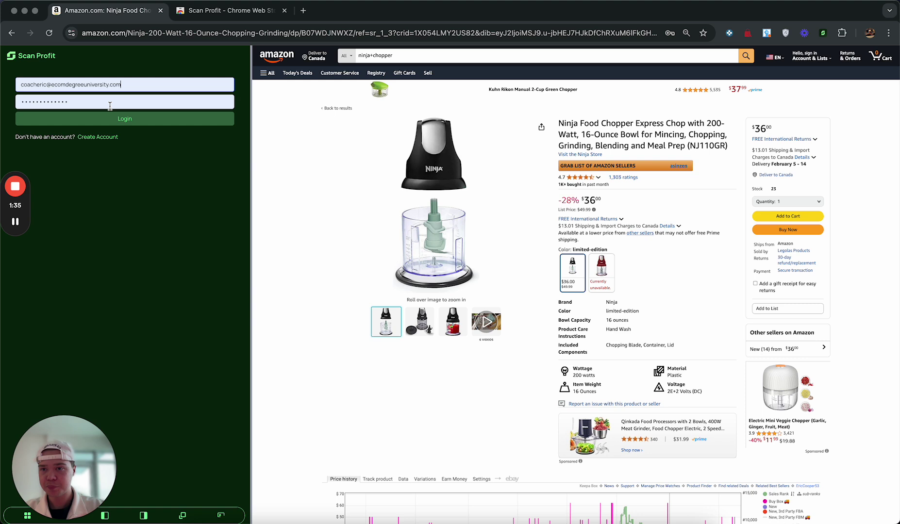
pyautogui.click(140, 120)
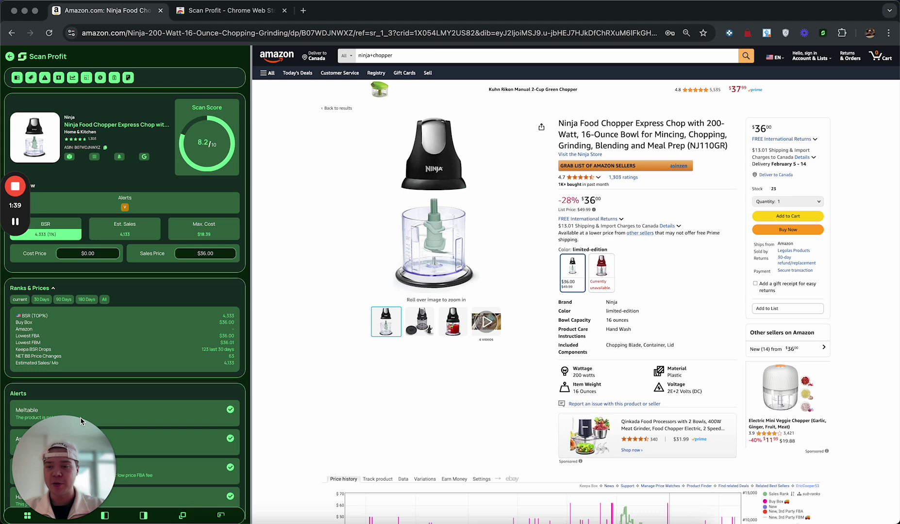
pyautogui.moveTo(81, 420); pyautogui.dragTo(803, 466)
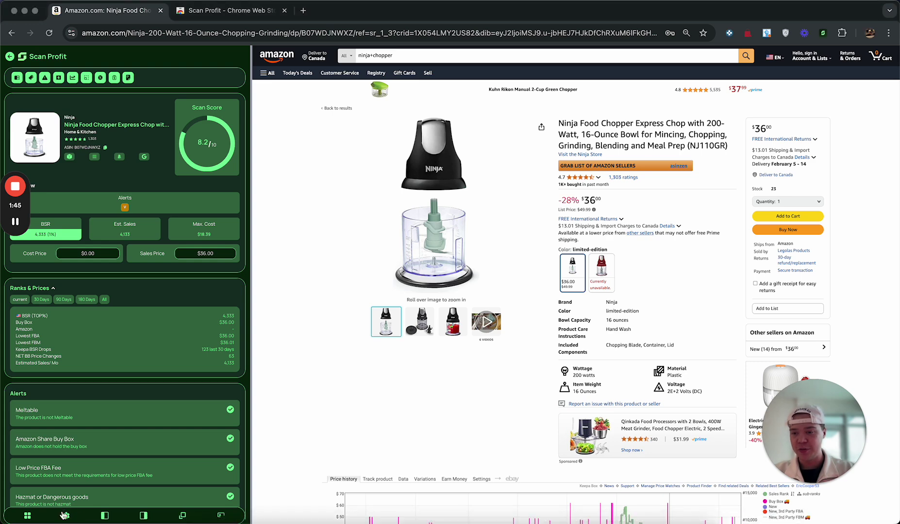
# Step: Open Scan Profit Settings and review criteria like $2.50 minimum profit and 25% minimum ROI
pyautogui.click(66, 516)
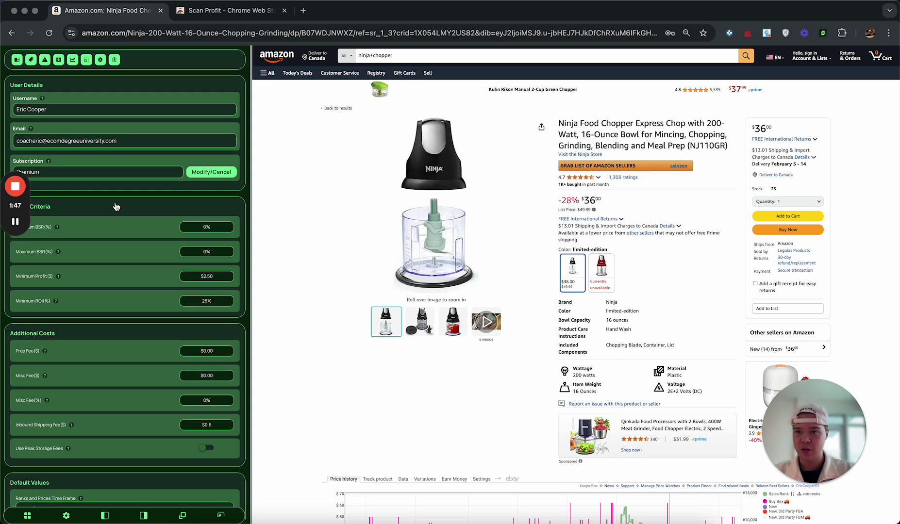
pyautogui.scroll(-2, 116, 206)
pyautogui.scroll(2, 63, 239)
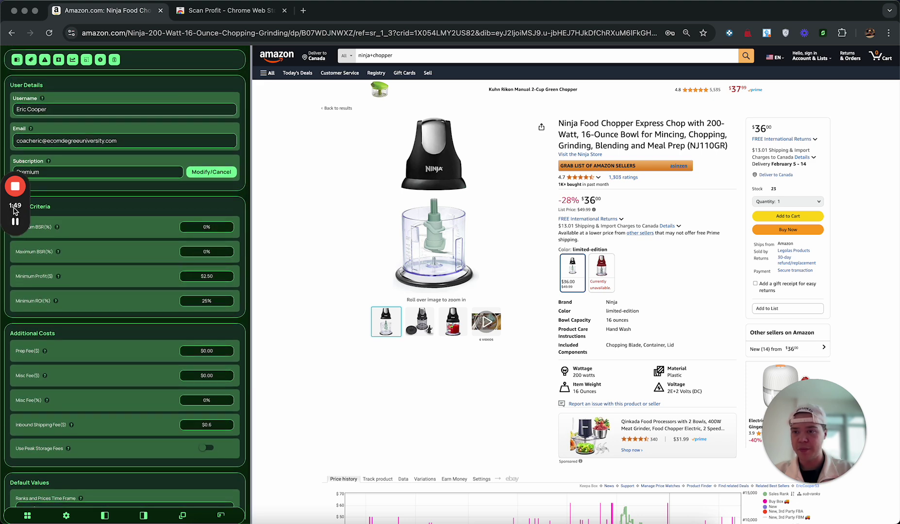
pyautogui.moveTo(21, 195); pyautogui.dragTo(18, 157)
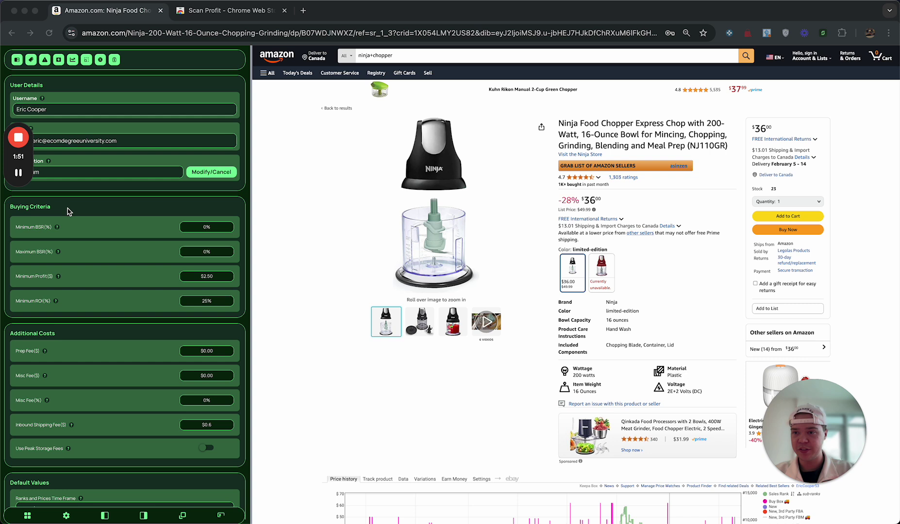
pyautogui.click(102, 286)
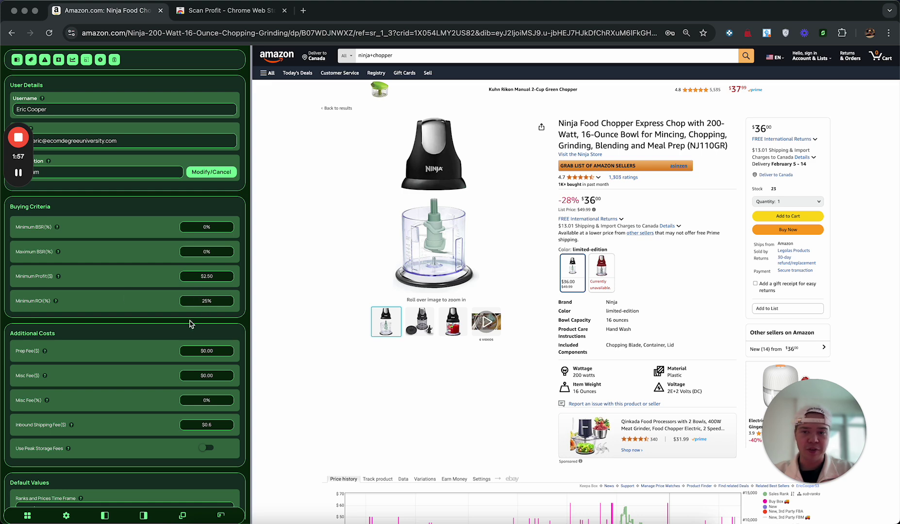
pyautogui.scroll(-1, 127, 340)
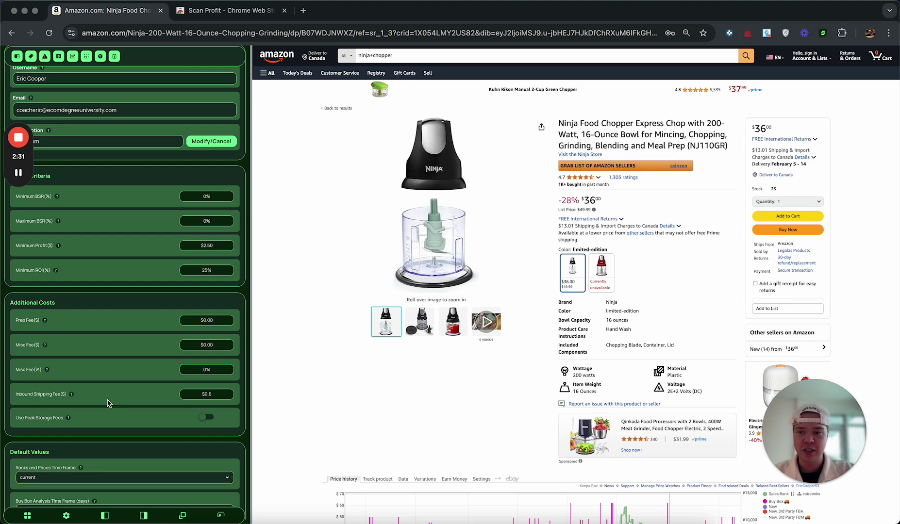
pyautogui.scroll(-5, 108, 403)
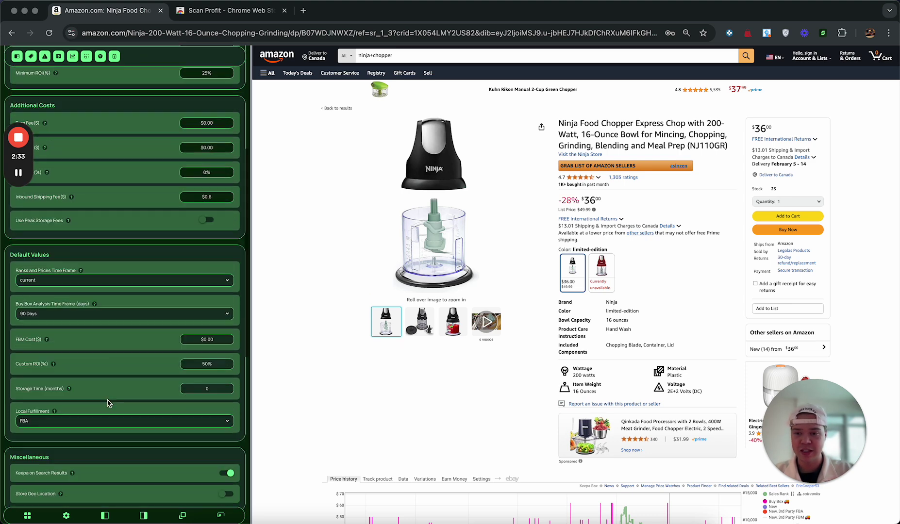
pyautogui.scroll(-2, 108, 403)
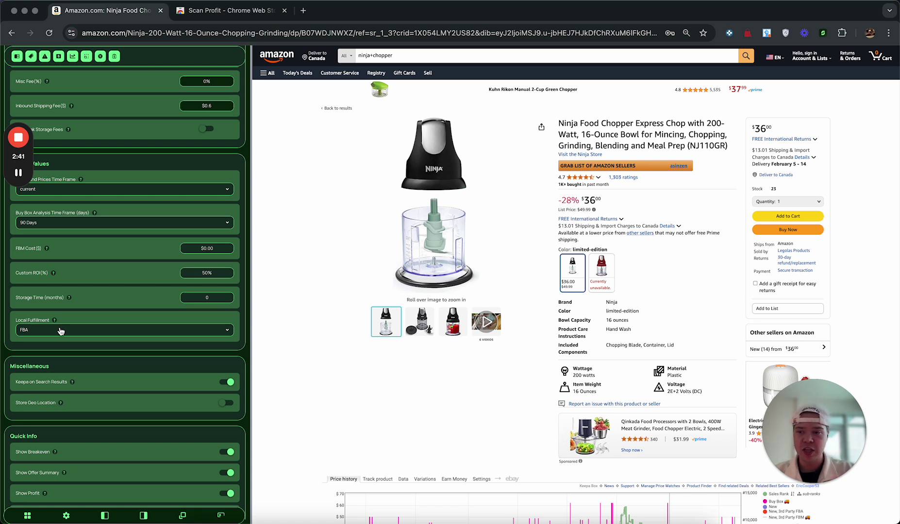
pyautogui.click(61, 331)
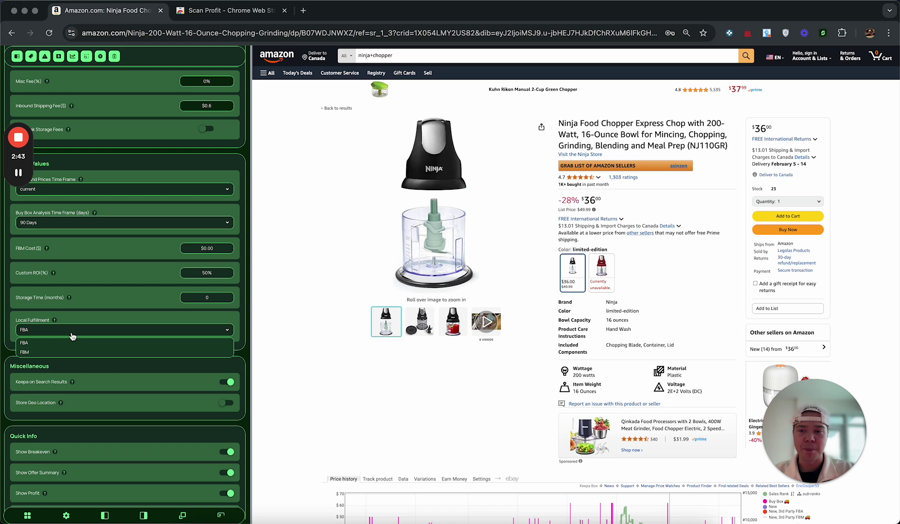
pyautogui.click(78, 331)
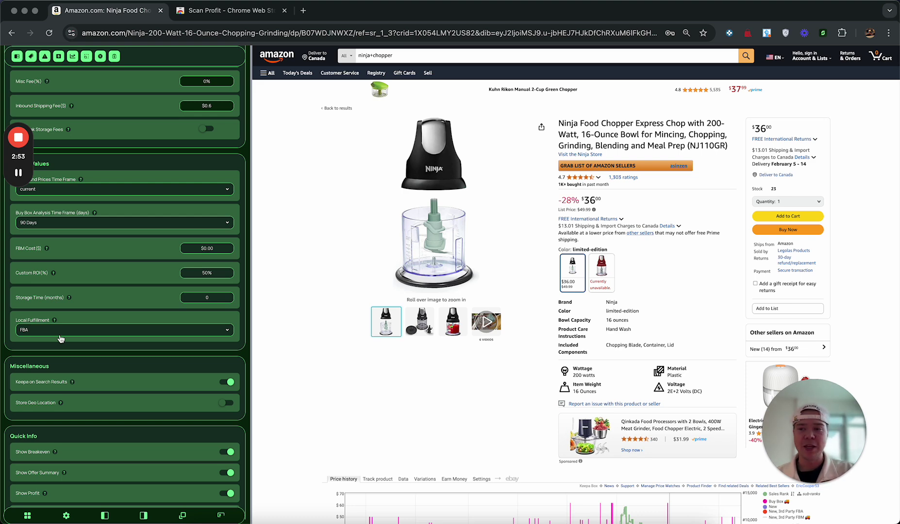
# Step: Scroll to the Quick Info and ScanProfit Panels toggles, then switch to the Web Store listing tab
pyautogui.scroll(-5, 104, 363)
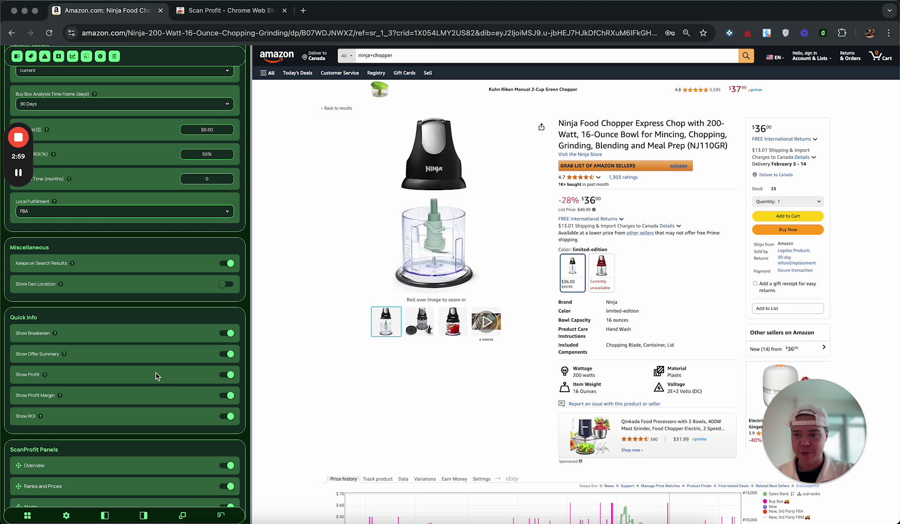
pyautogui.scroll(-6, 156, 374)
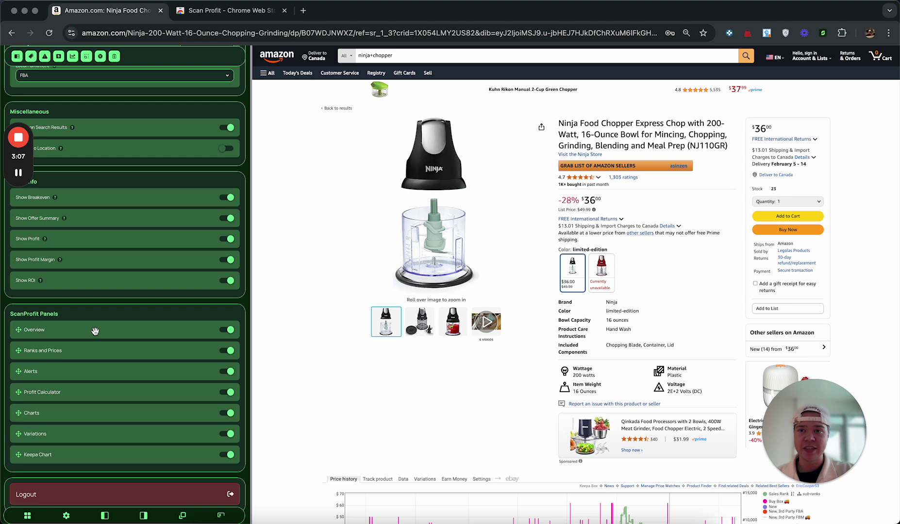
pyautogui.click(227, 10)
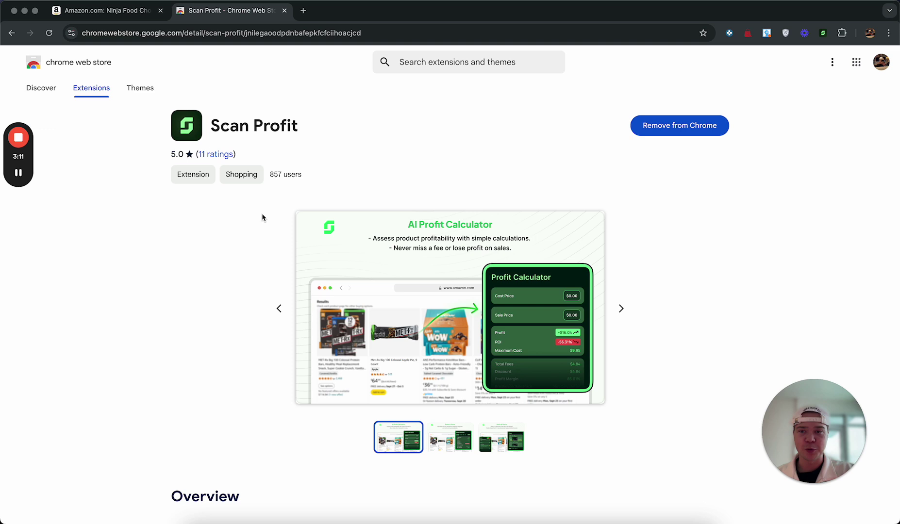
pyautogui.scroll(-5, 213, 261)
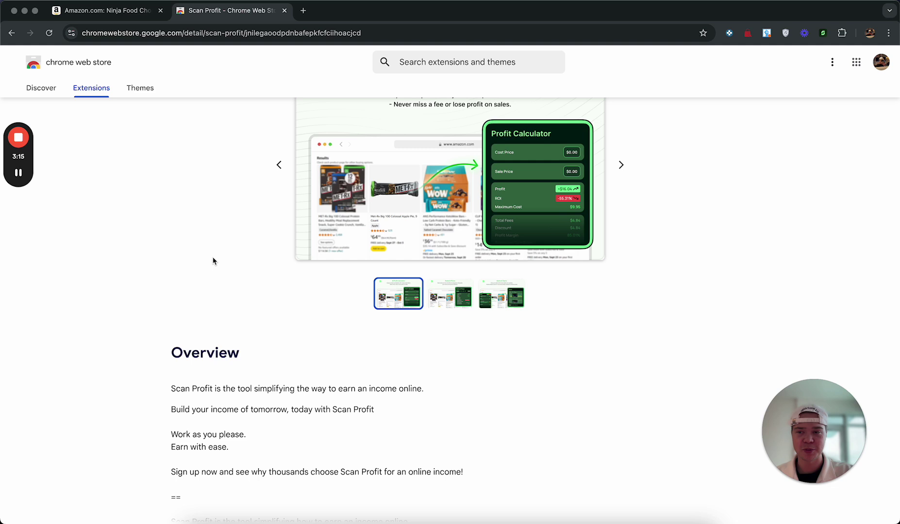
pyautogui.scroll(-5, 213, 262)
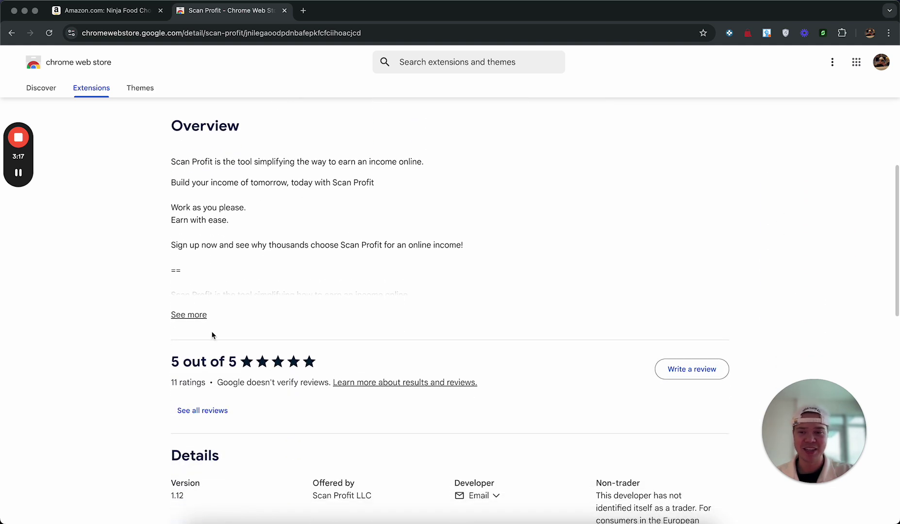